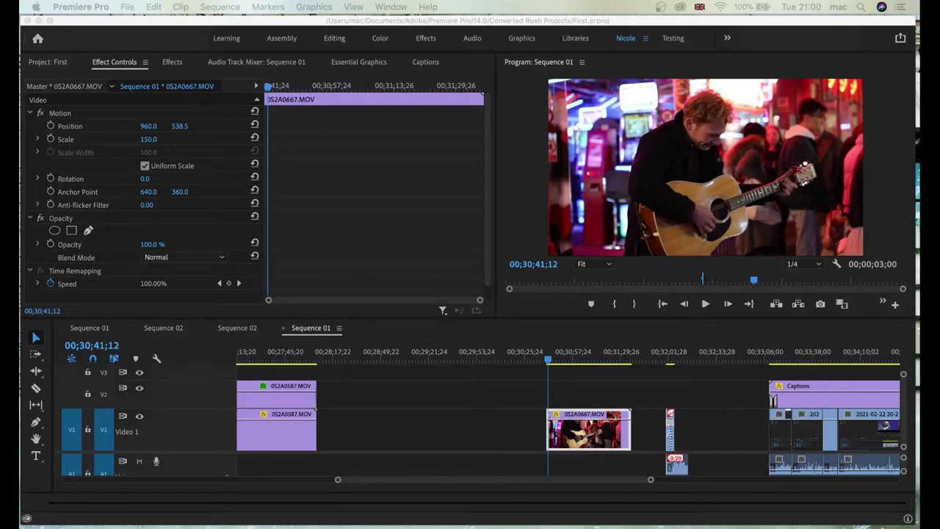
# Step: Scrub through the 0S2A0667.MOV singer clip in Sequence 01, then bring up the Effects panel
pyautogui.click(553, 360)
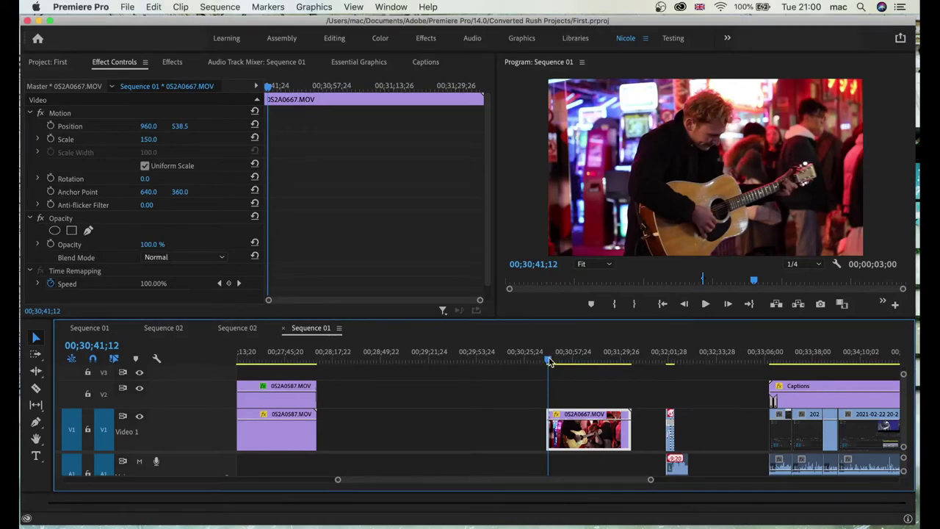
pyautogui.moveTo(558, 360)
pyautogui.mouseDown()
pyautogui.moveTo(547, 359)
pyautogui.moveTo(566, 359)
pyautogui.mouseUp()
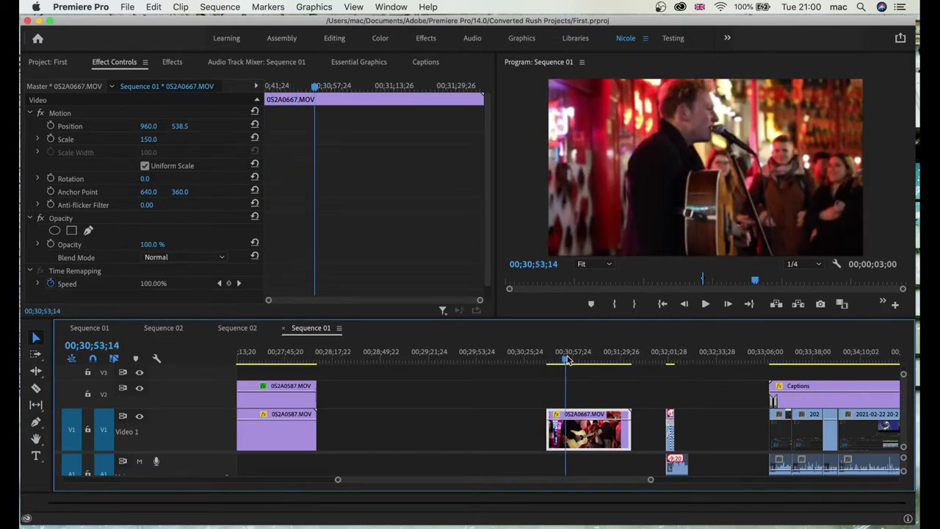
pyautogui.moveTo(567, 359)
pyautogui.mouseDown()
pyautogui.moveTo(612, 360)
pyautogui.moveTo(551, 363)
pyautogui.mouseUp()
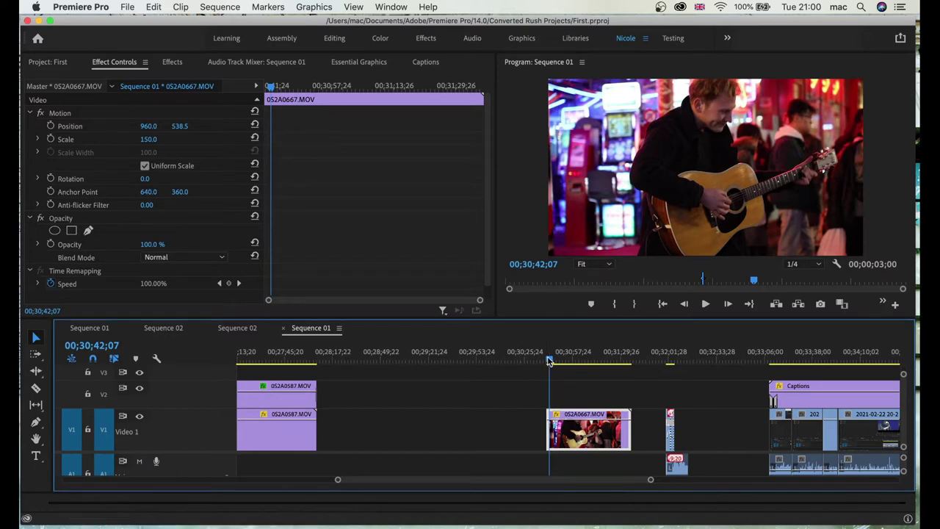
pyautogui.moveTo(550, 361); pyautogui.dragTo(551, 360)
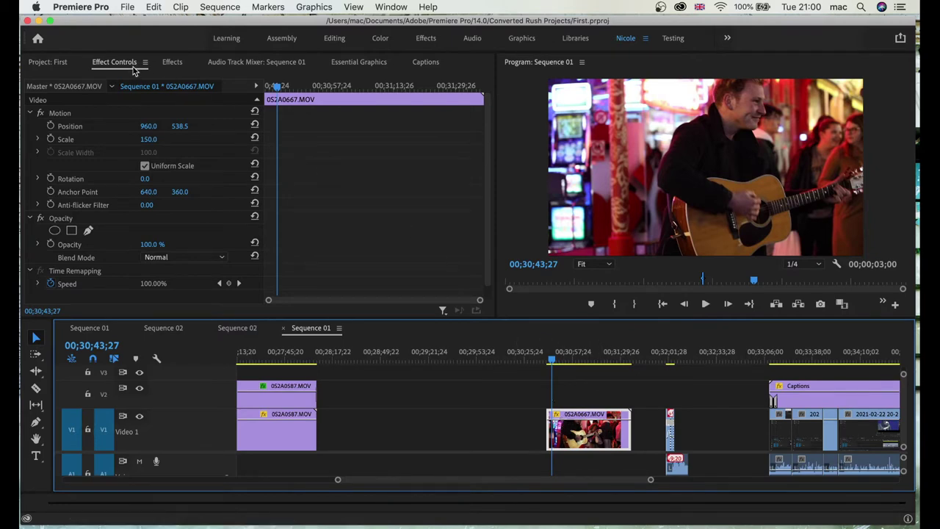
pyautogui.click(171, 63)
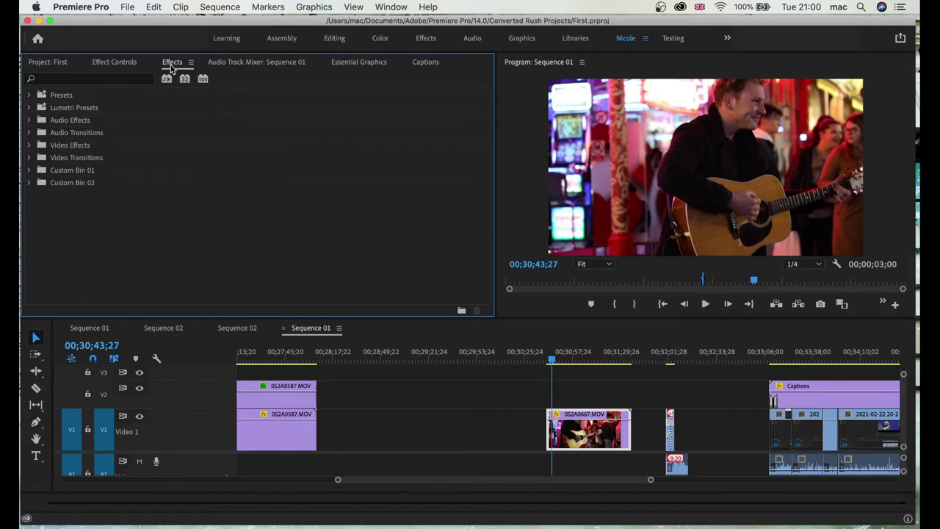
# Step: Search the effects for 'blur' and apply Gaussian Blur to the 0S2A0667.MOV clip
pyautogui.click(71, 80)
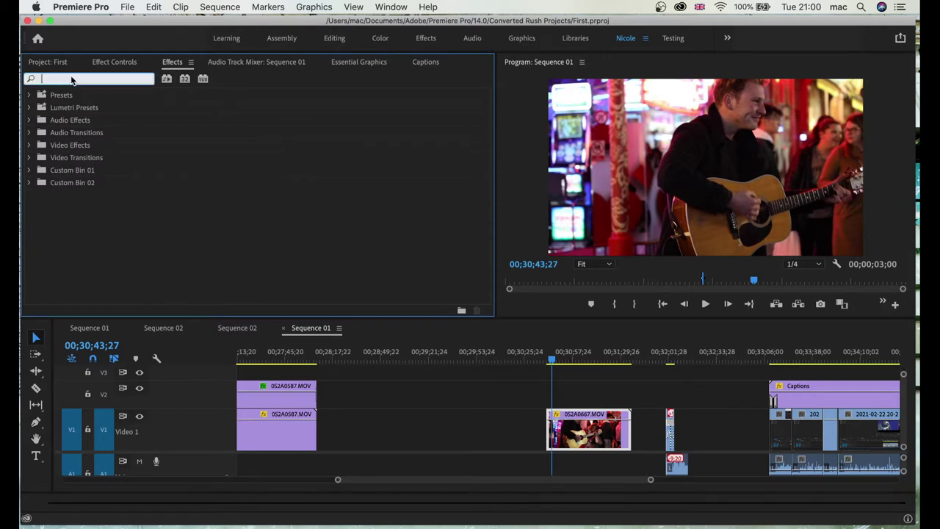
pyautogui.write('blur')
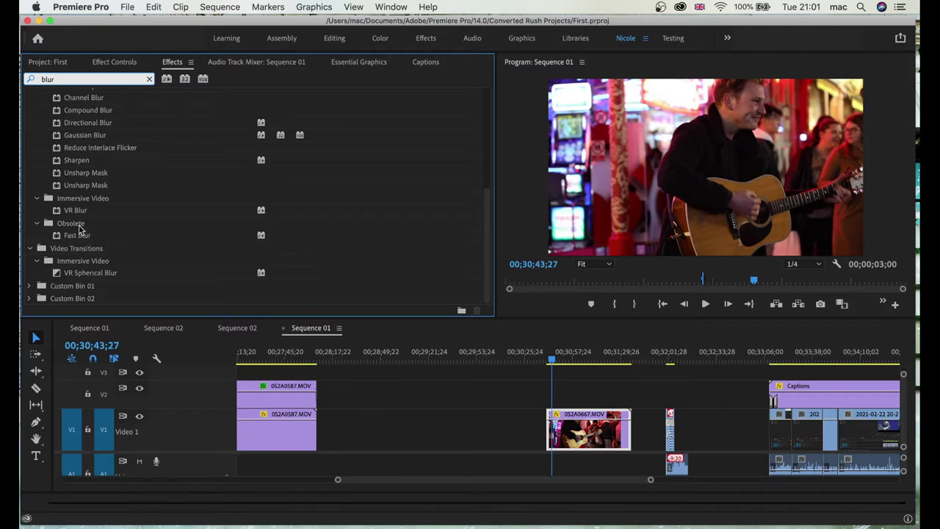
pyautogui.click(78, 137)
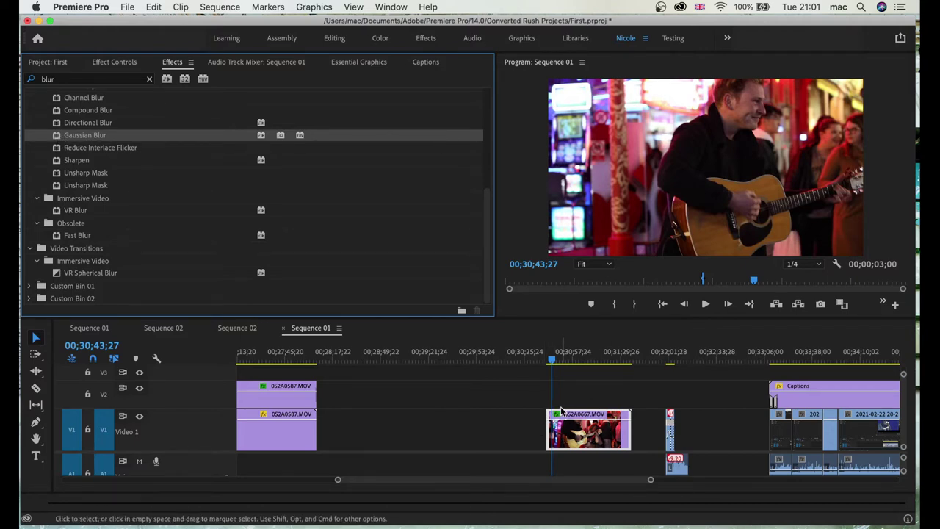
pyautogui.click(111, 65)
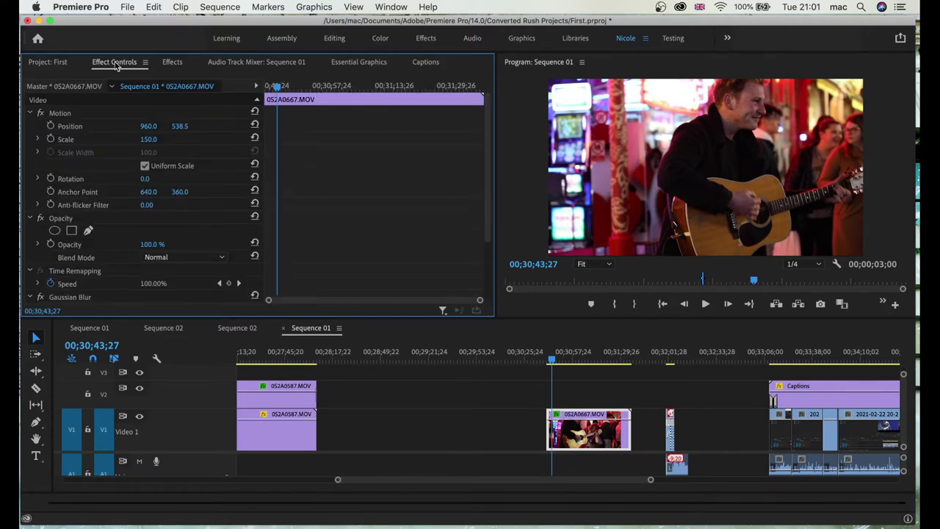
# Step: Raise Gaussian Blur's Blurriness to 28.0 and add an ellipse mask to it
pyautogui.scroll(-3, 120, 194)
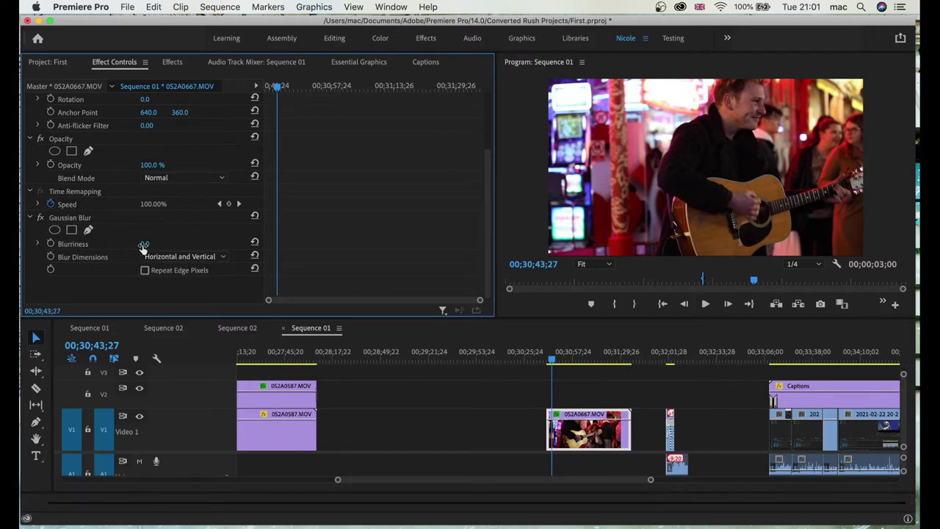
pyautogui.moveTo(145, 244); pyautogui.dragTo(165, 244)
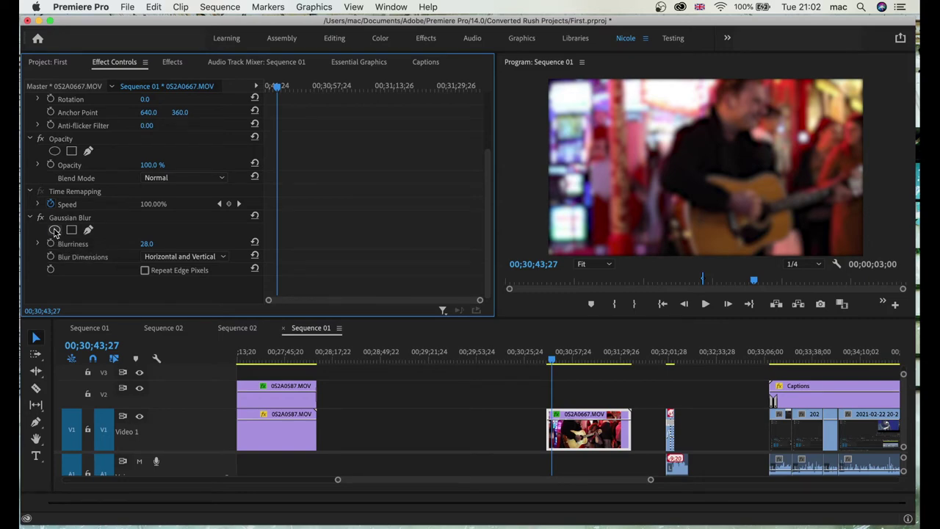
pyautogui.click(54, 230)
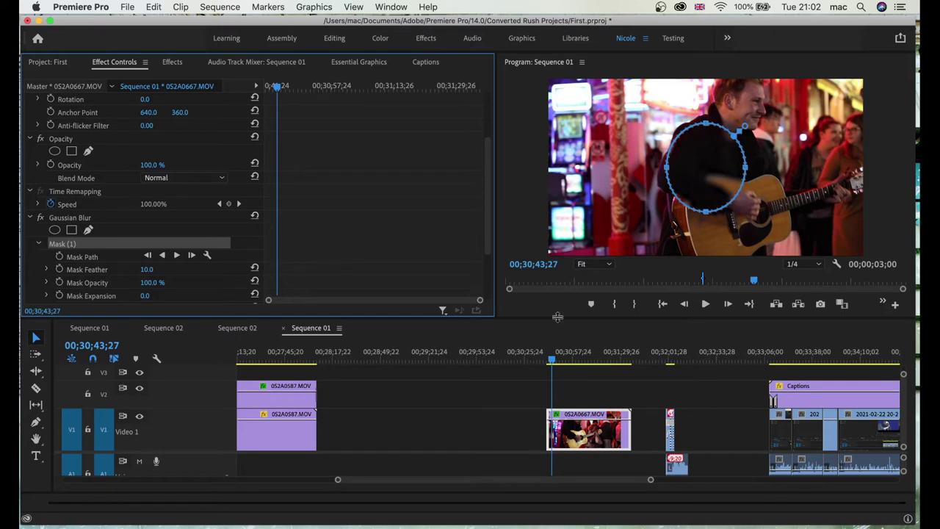
# Step: Zoom the timeline to the clip start and move and resize the ellipse mask over the singer's face
pyautogui.click(552, 362)
pyautogui.press('=')
pyautogui.press('=')
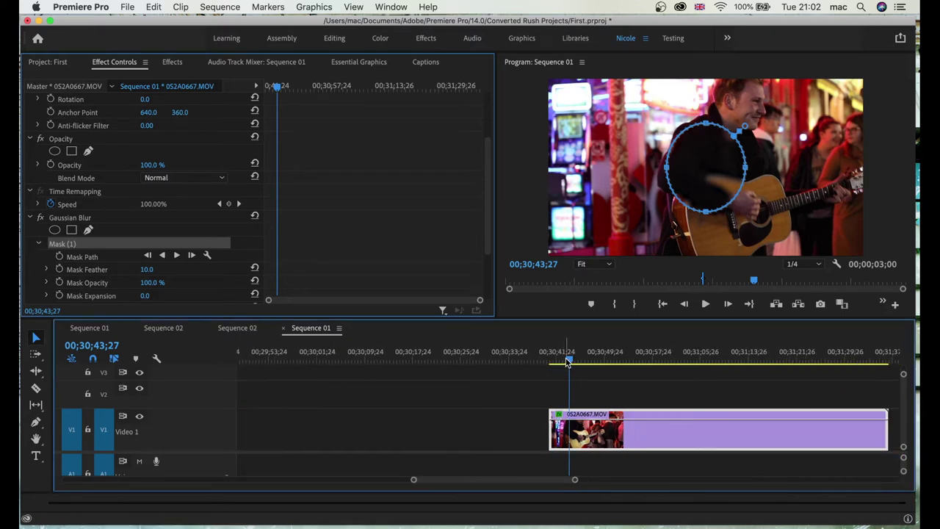
pyautogui.moveTo(563, 363); pyautogui.dragTo(549, 362)
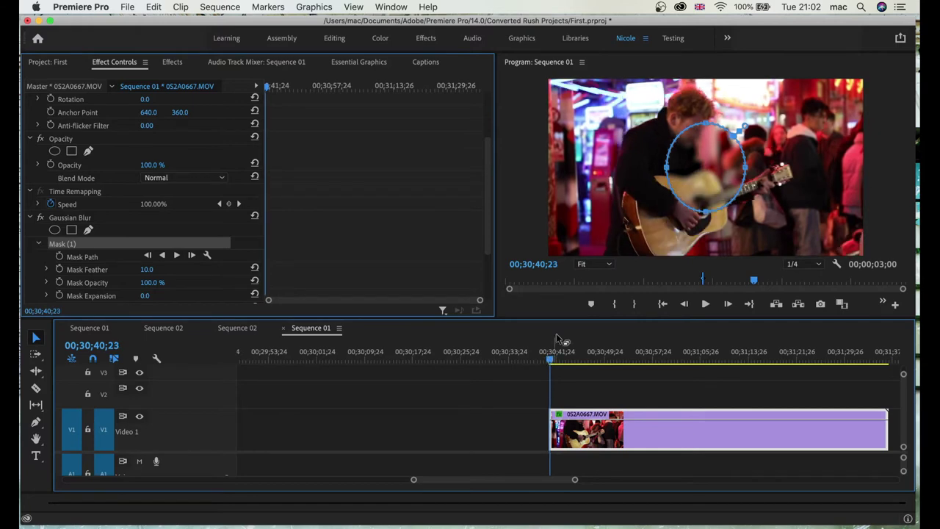
pyautogui.moveTo(695, 171); pyautogui.dragTo(675, 126)
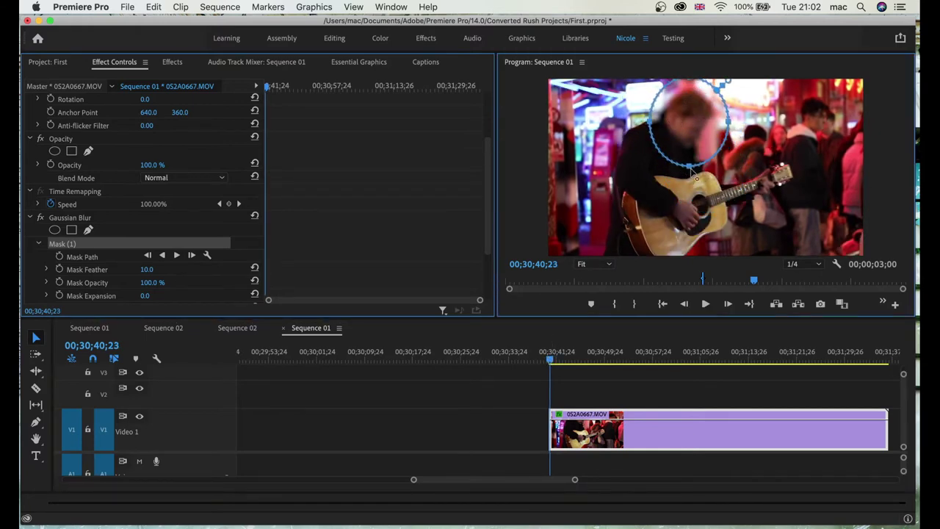
pyautogui.moveTo(690, 169); pyautogui.dragTo(689, 140)
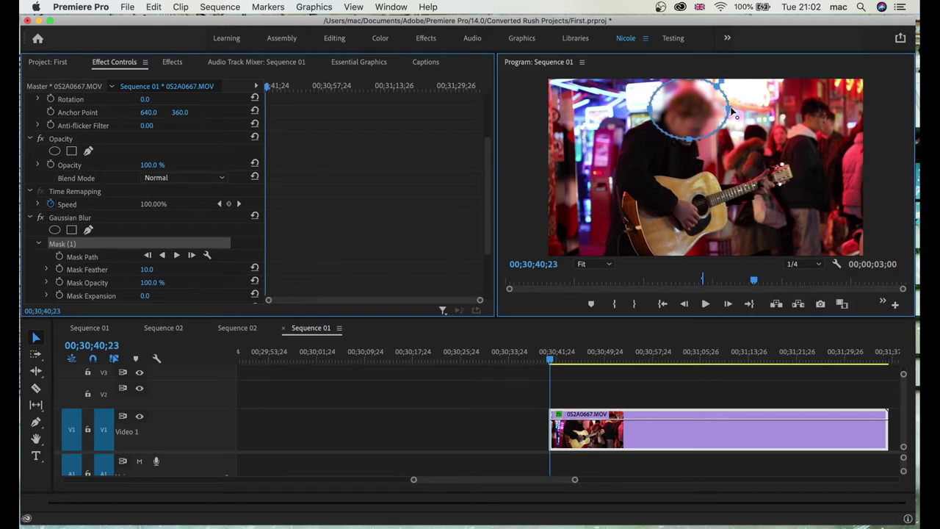
pyautogui.moveTo(718, 110); pyautogui.dragTo(707, 110)
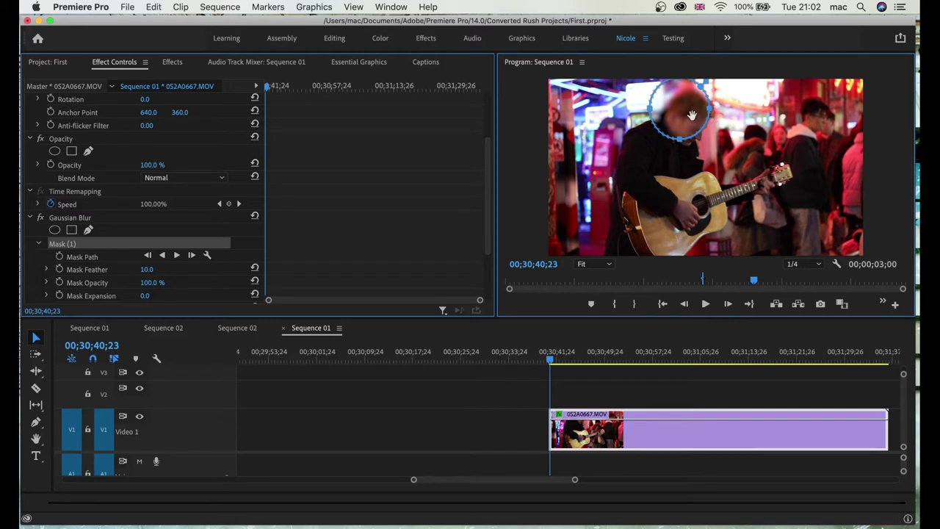
pyautogui.press('Left')
pyautogui.press('Left')
pyautogui.press('Left')
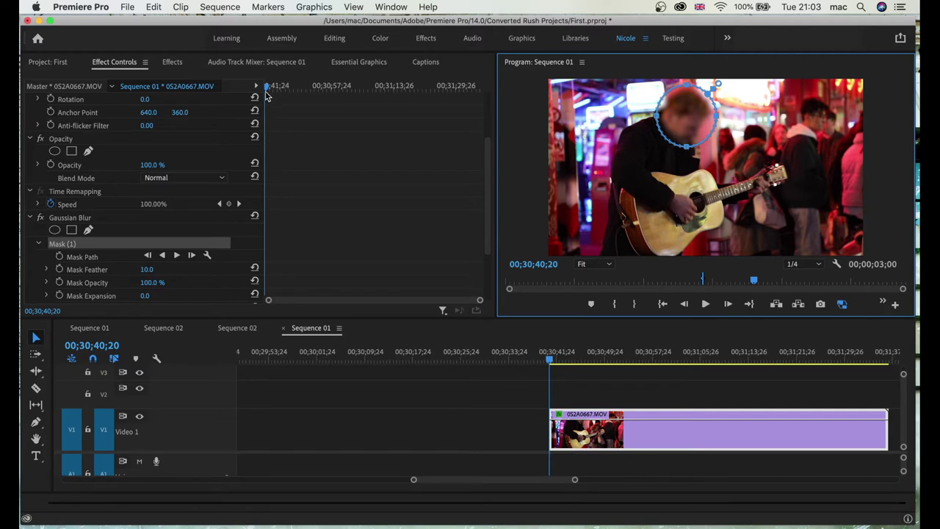
pyautogui.click(549, 361)
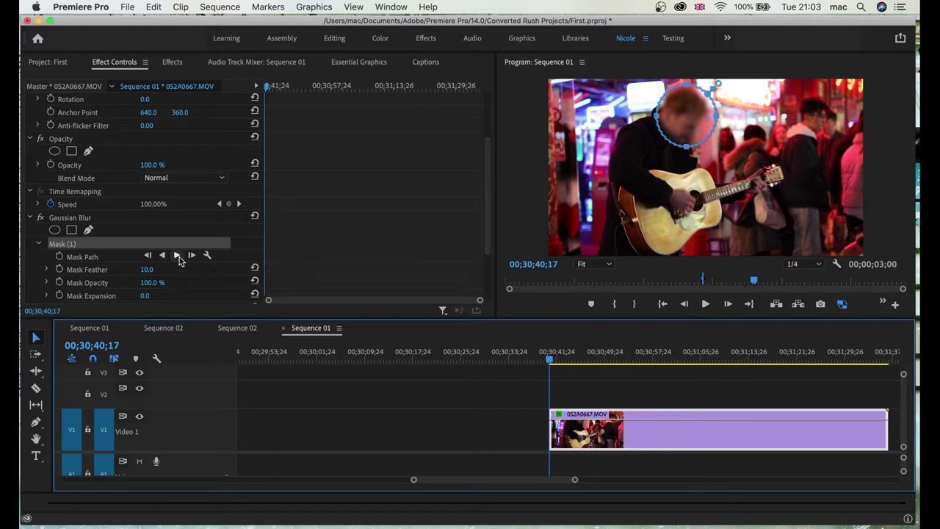
# Step: Track the face mask forward from the first frame across the whole clip
pyautogui.click(176, 257)
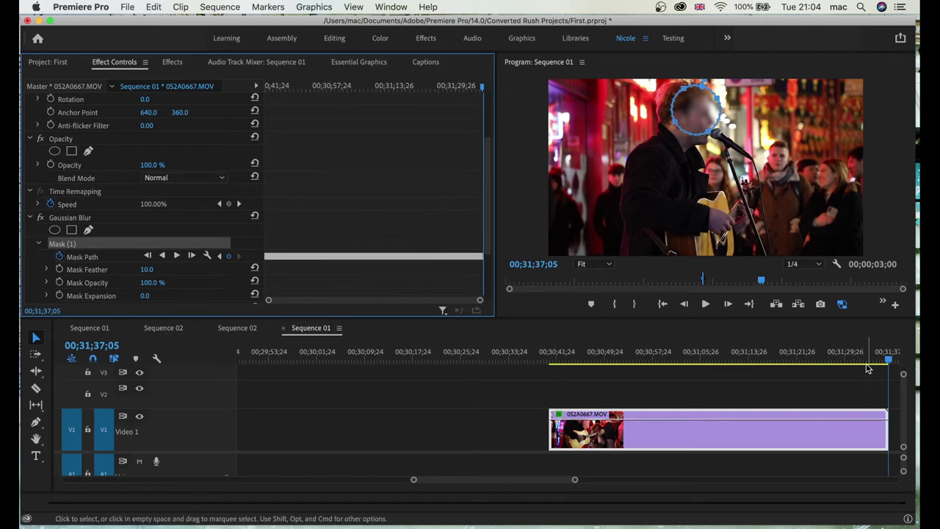
pyautogui.moveTo(553, 358)
pyautogui.mouseDown()
pyautogui.moveTo(583, 359)
pyautogui.moveTo(553, 364)
pyautogui.mouseUp()
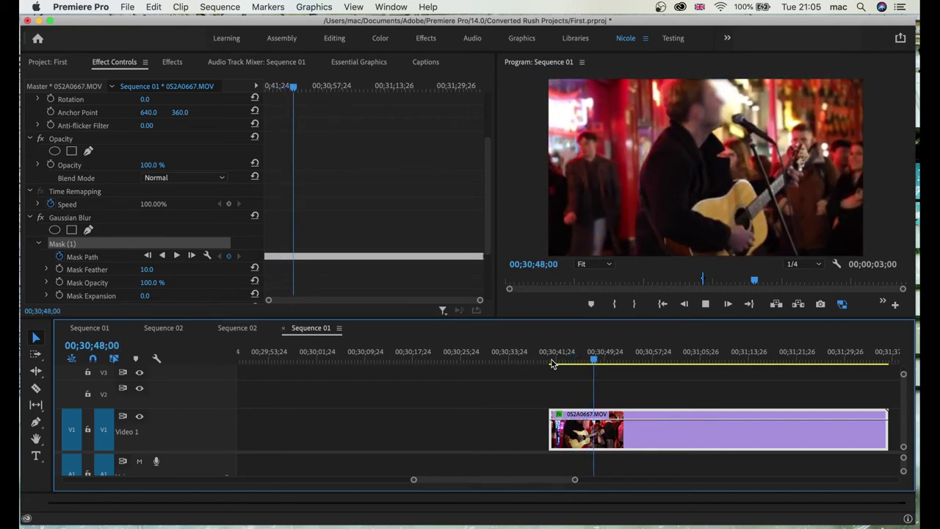
# Step: Pause and nudge the tracked mask keyframes back over the singer's face, frame by frame
pyautogui.press('space')
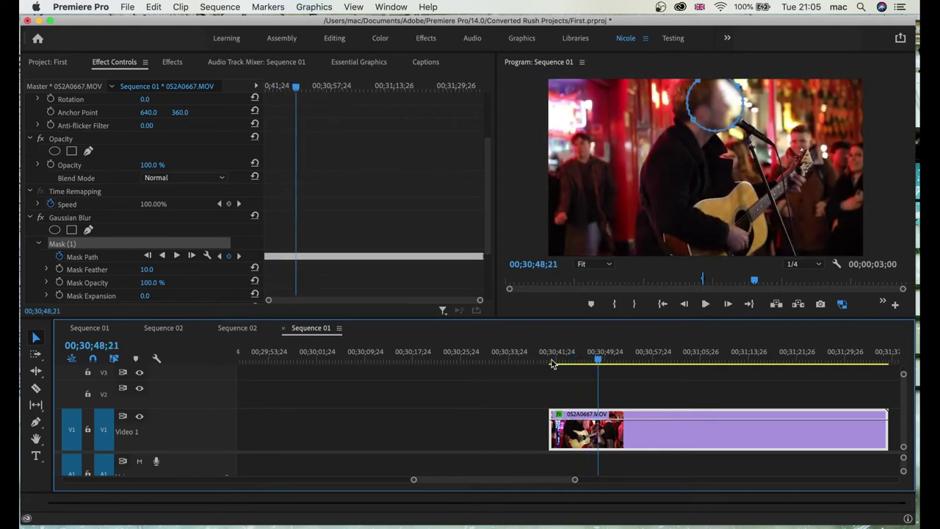
pyautogui.click(297, 87)
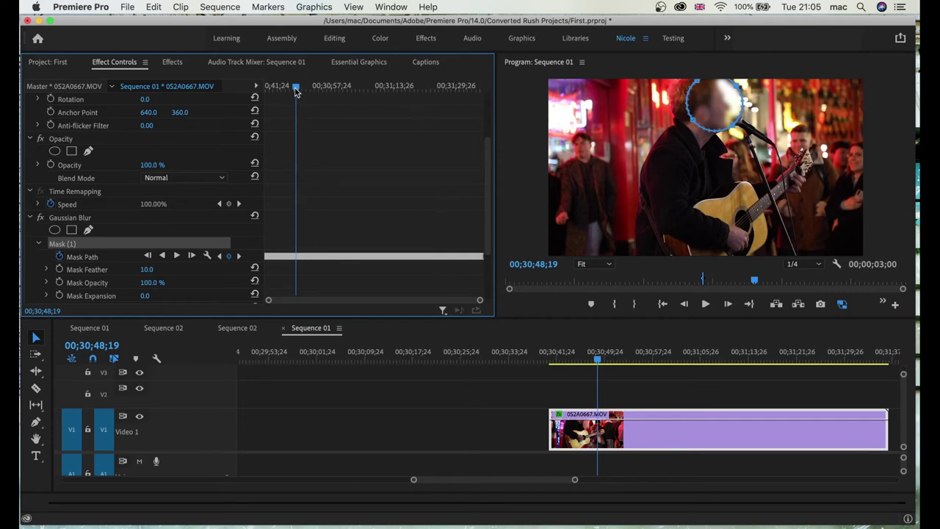
pyautogui.press('=')
pyautogui.press('=')
pyautogui.press('=')
pyautogui.press('=')
pyautogui.press('=')
pyautogui.press('=')
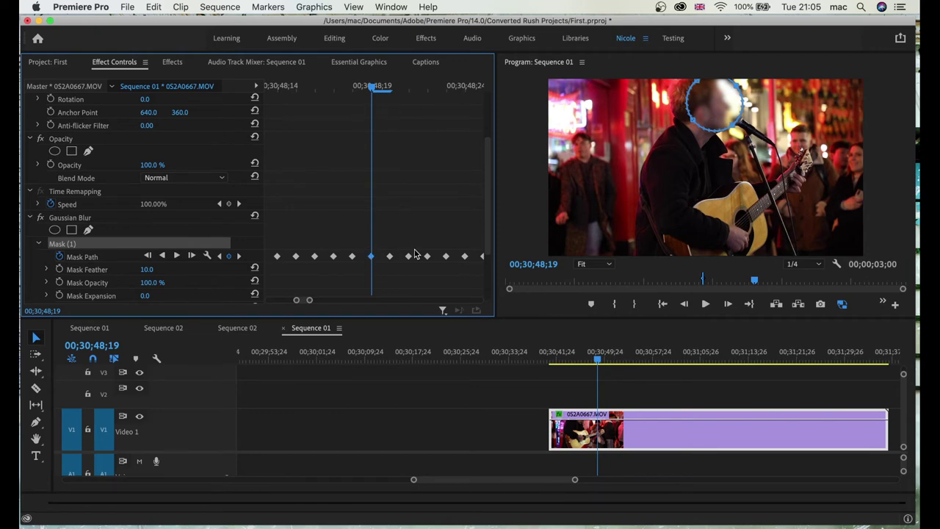
pyautogui.moveTo(720, 119); pyautogui.dragTo(709, 114)
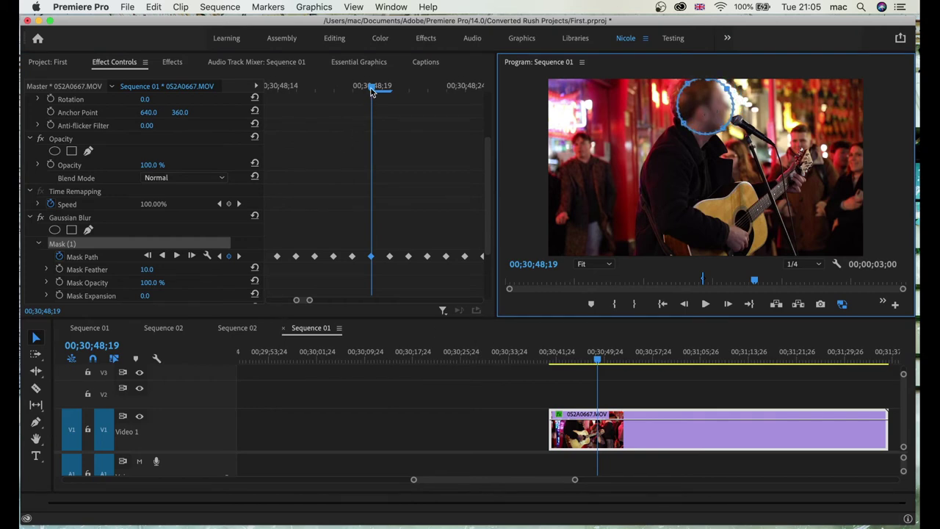
pyautogui.moveTo(372, 89); pyautogui.dragTo(383, 91)
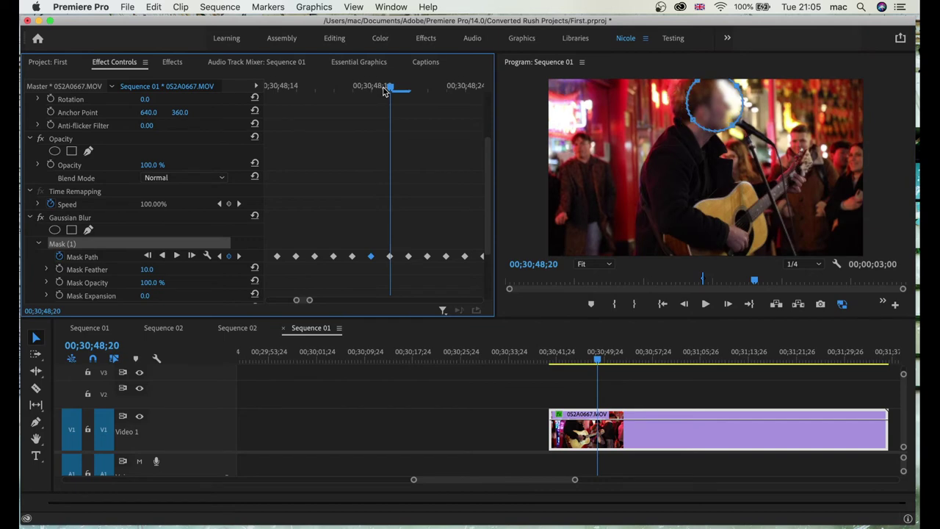
pyautogui.click(389, 256)
pyautogui.click(719, 112)
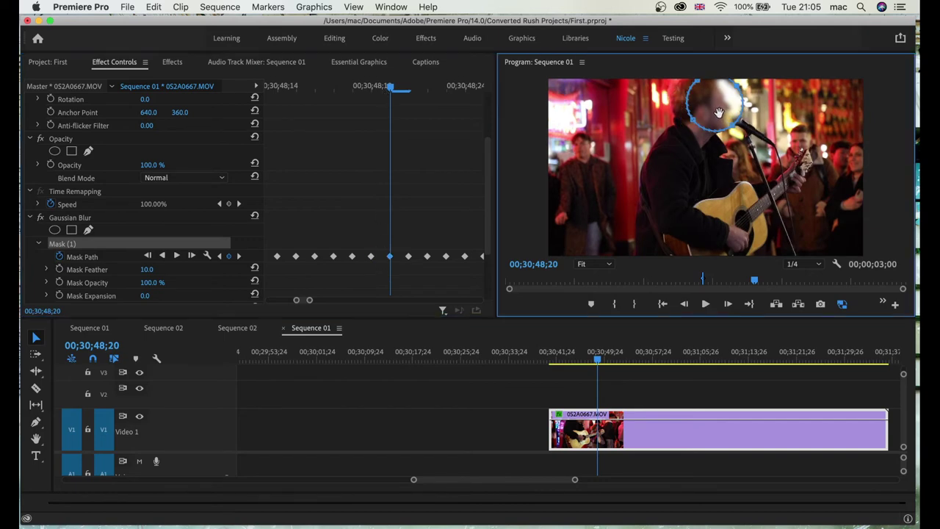
pyautogui.moveTo(719, 112); pyautogui.dragTo(713, 114)
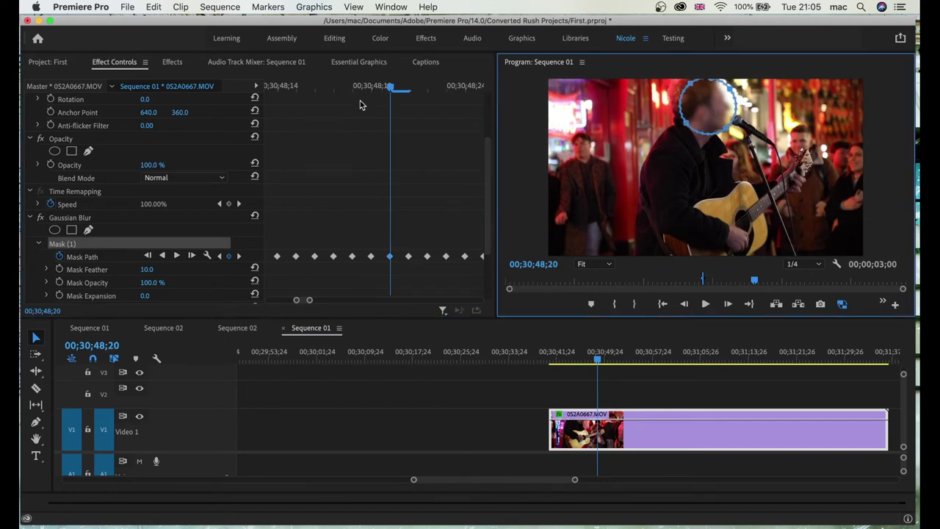
# Step: Check the mask keyframes at 00;30;48;21–22, then play back from 00;30;41;21 to review
pyautogui.moveTo(389, 88); pyautogui.dragTo(405, 90)
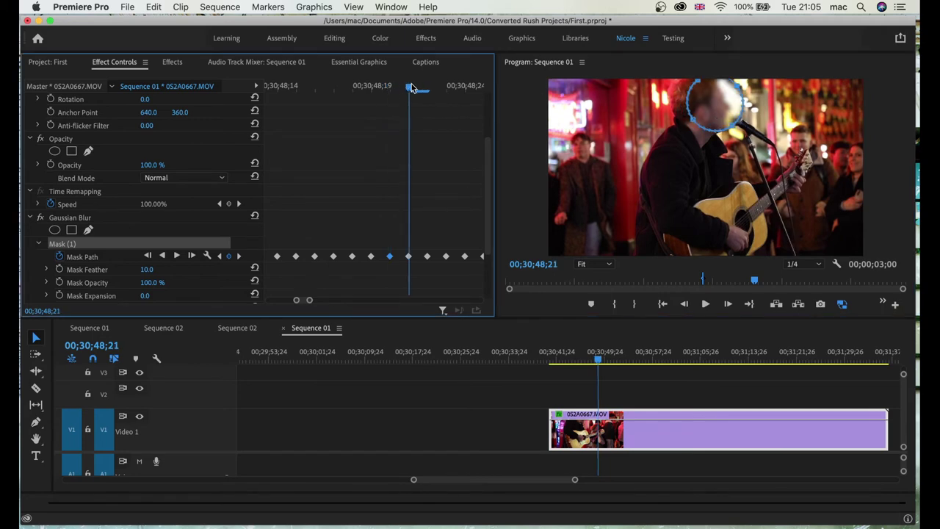
pyautogui.moveTo(412, 89)
pyautogui.mouseDown()
pyautogui.moveTo(426, 89)
pyautogui.moveTo(342, 98)
pyautogui.moveTo(423, 102)
pyautogui.mouseUp()
pyautogui.click(408, 255)
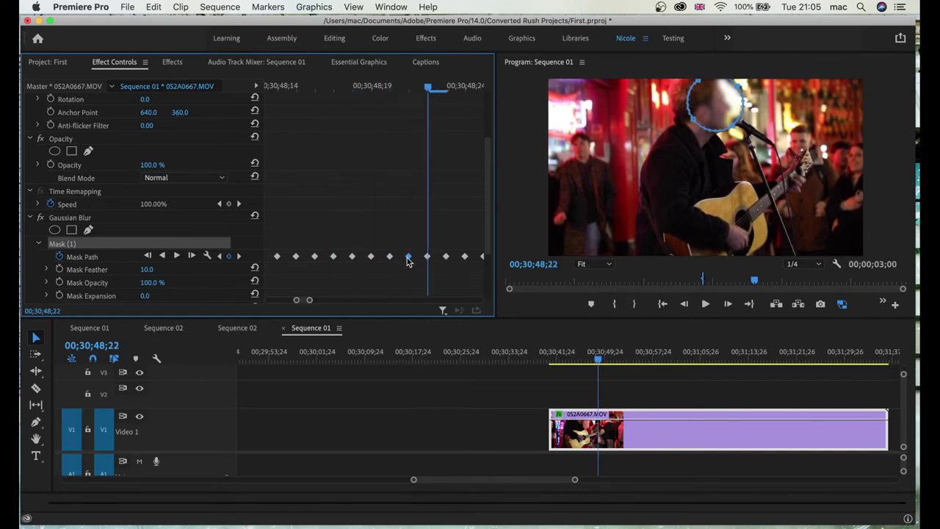
pyautogui.click(712, 112)
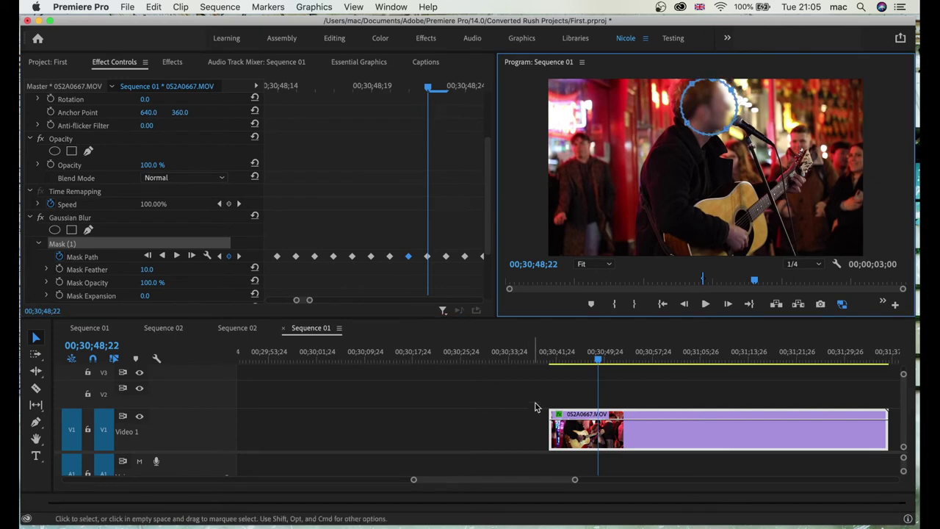
pyautogui.click(556, 355)
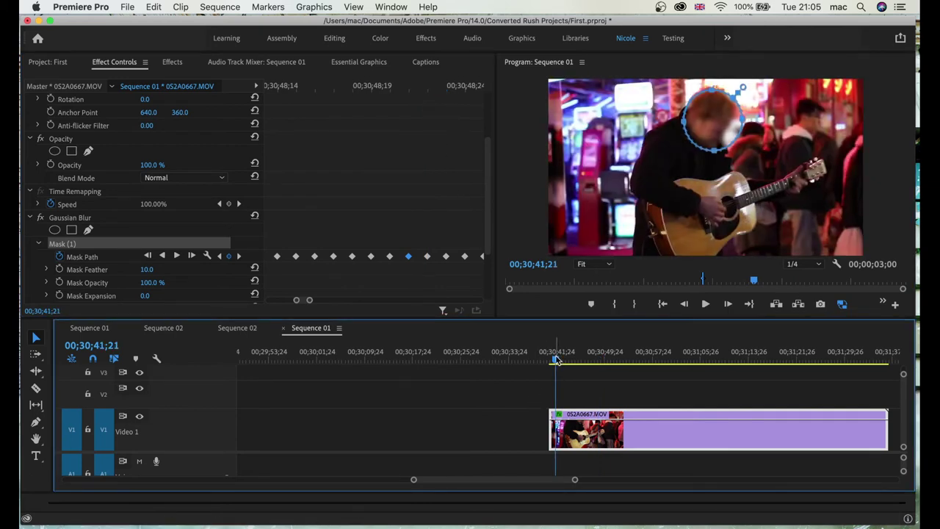
pyautogui.press('space')
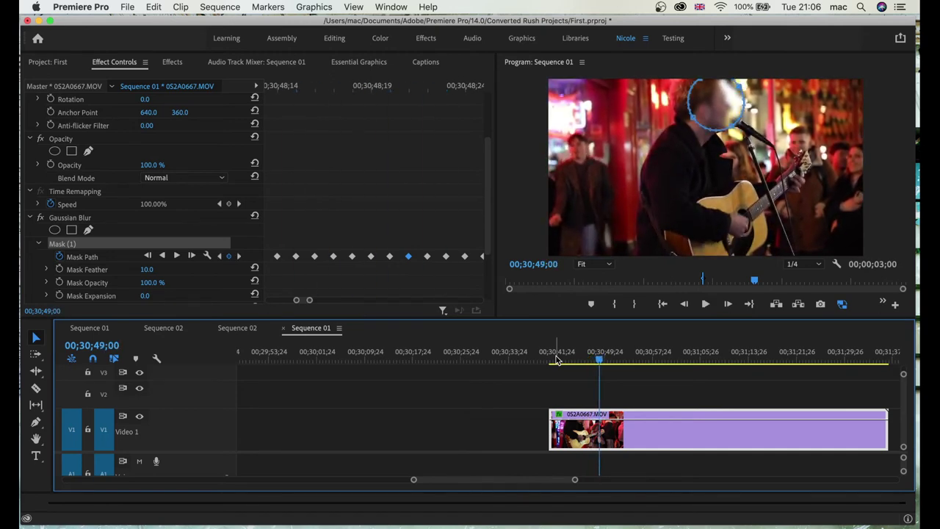
pyautogui.press('space')
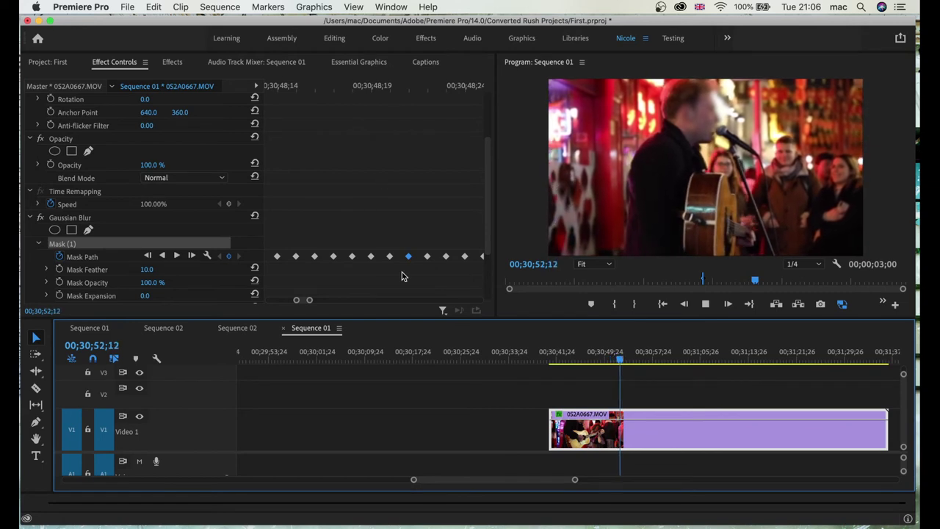
pyautogui.click(619, 360)
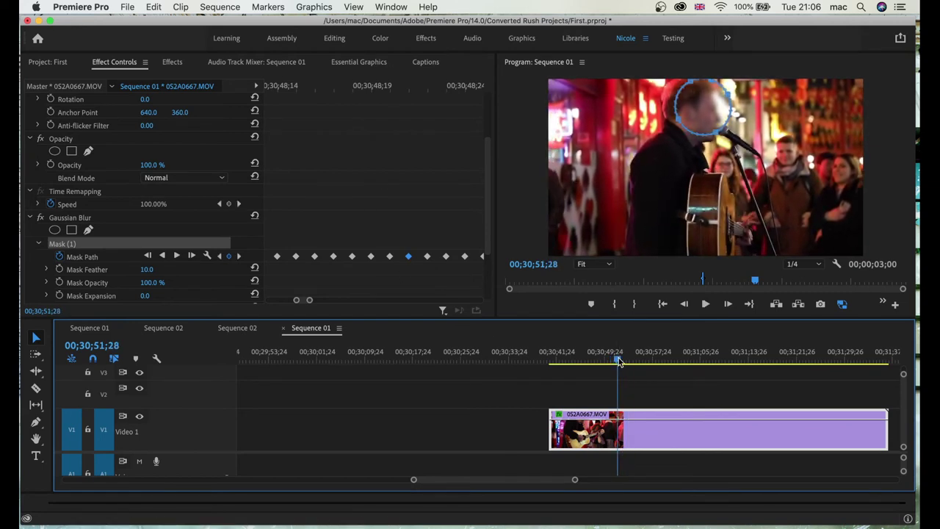
pyautogui.click(534, 193)
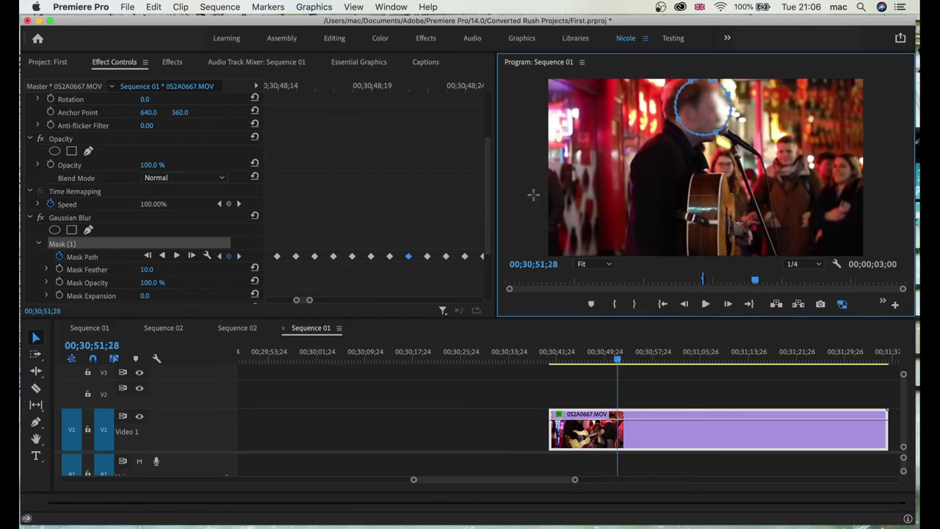
pyautogui.click(618, 361)
pyautogui.press('-')
pyautogui.moveTo(617, 361); pyautogui.dragTo(651, 362)
pyautogui.press('=')
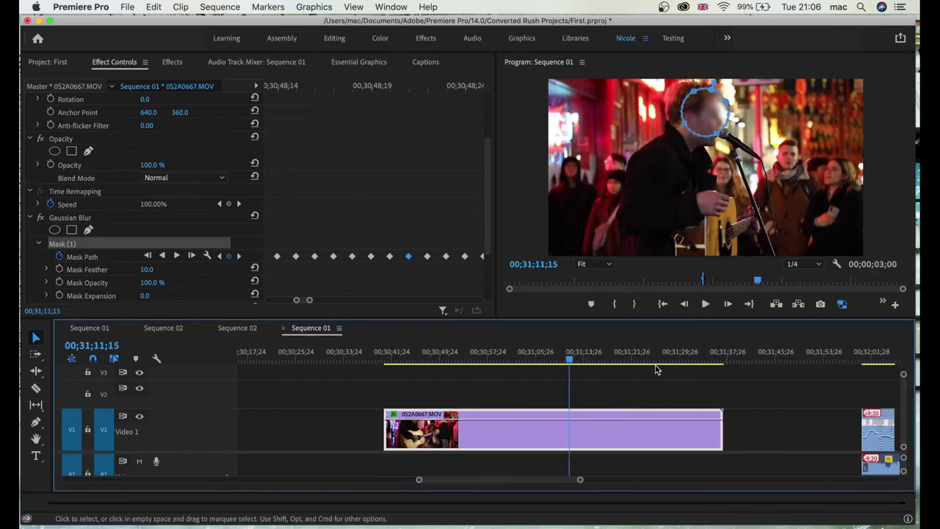
pyautogui.press('-')
pyautogui.click(498, 358)
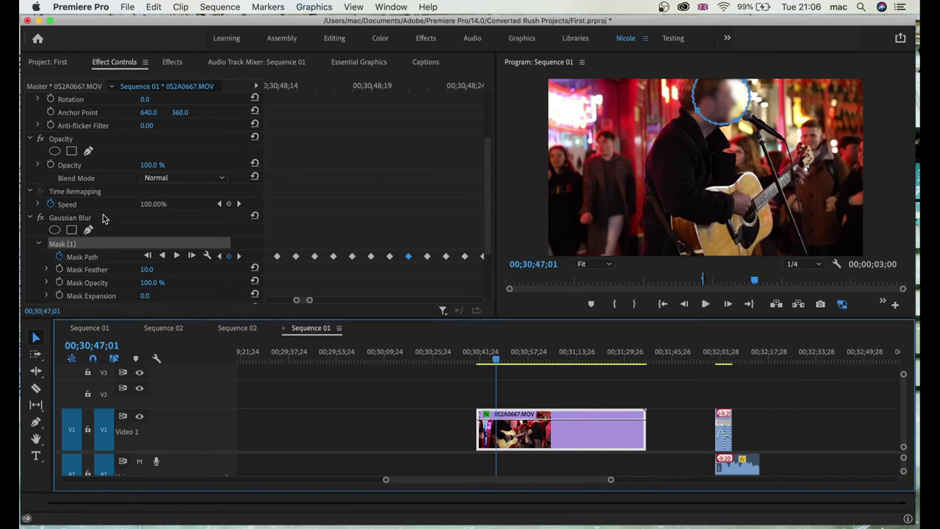
pyautogui.click(66, 220)
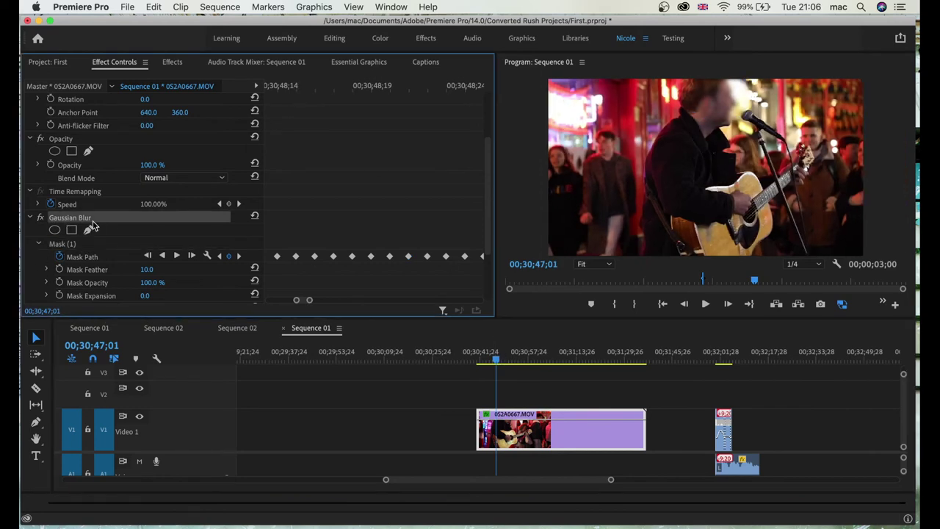
# Step: Delete the Gaussian Blur and apply Stylize > Mosaic, found by searching 'mosaic', to the clip
pyautogui.press('Delete')
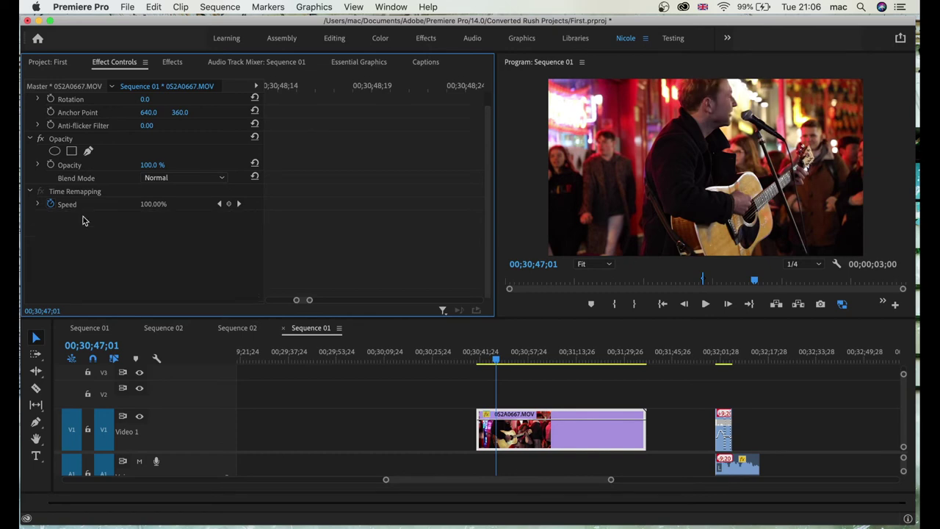
pyautogui.click(172, 62)
pyautogui.click(149, 78)
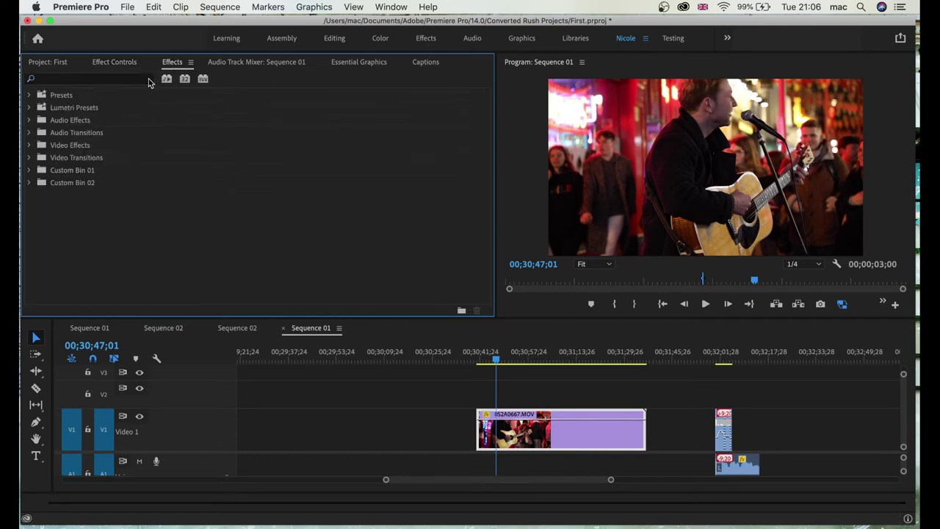
pyautogui.click(126, 81)
pyautogui.write('mosaic')
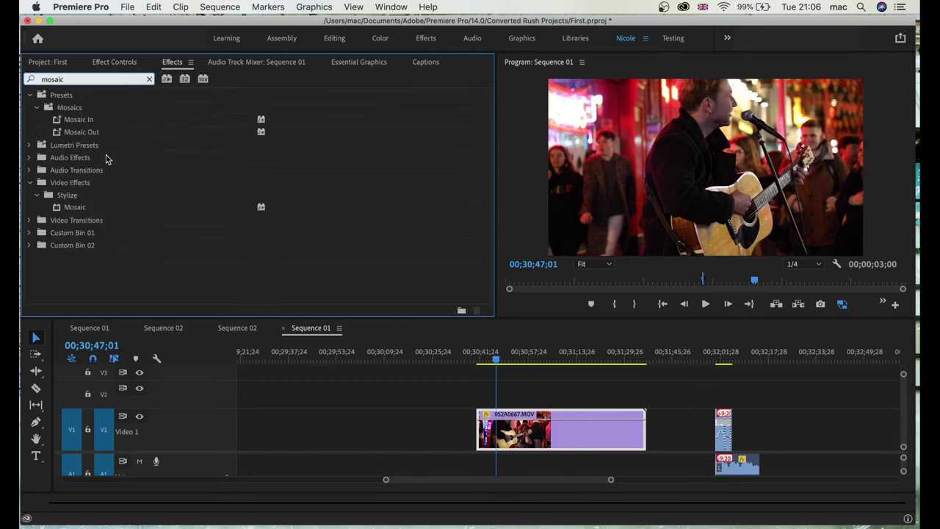
pyautogui.doubleClick(59, 210)
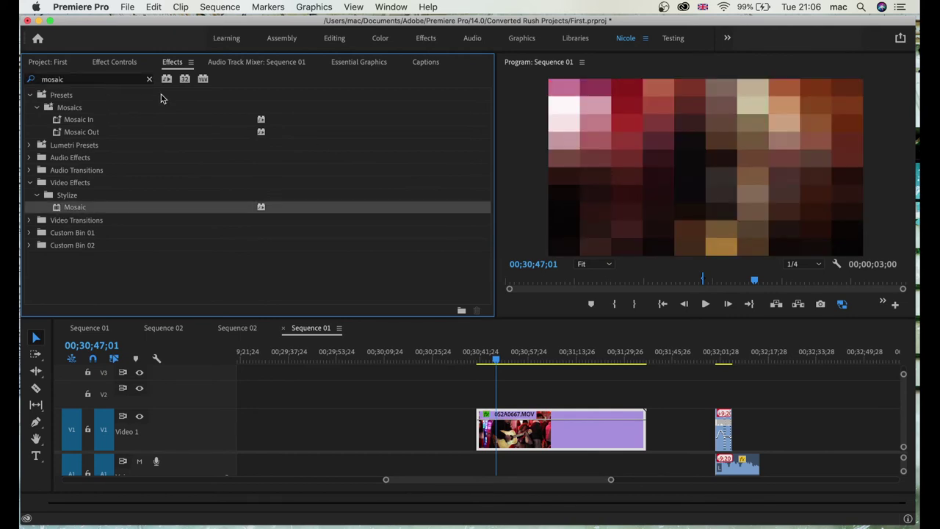
pyautogui.click(112, 63)
# Step: Add an ellipse mask to Mosaic and fit it over the singer's face at clip start 00;30;40;29
pyautogui.scroll(2, 202, 267)
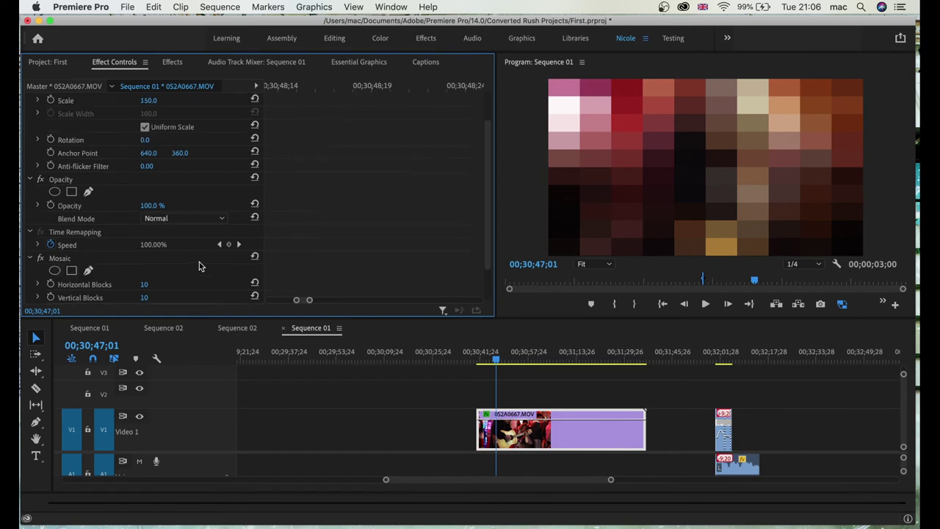
pyautogui.scroll(-2, 104, 258)
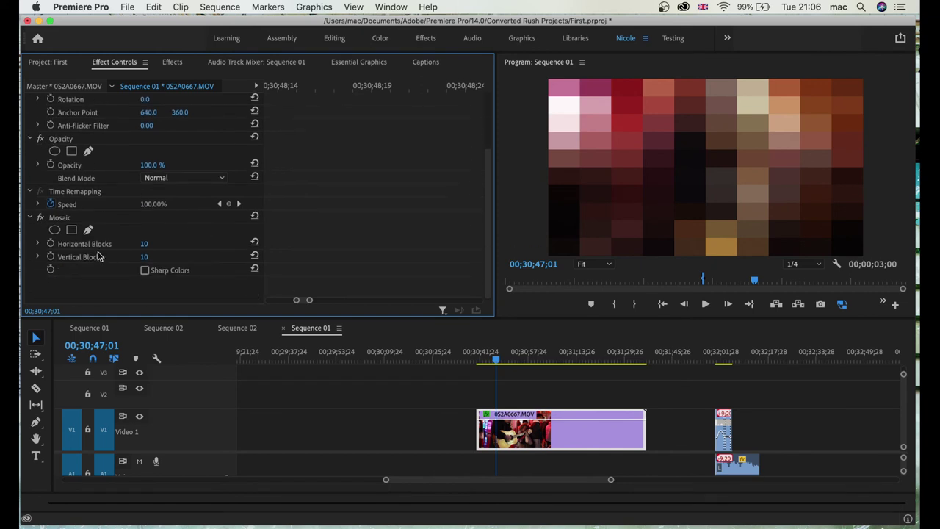
pyautogui.click(56, 219)
pyautogui.click(54, 230)
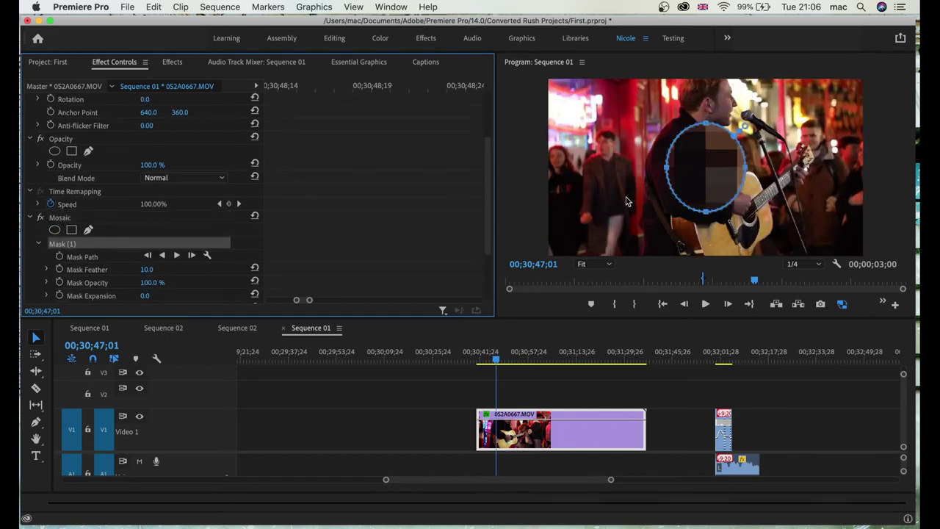
pyautogui.moveTo(699, 178); pyautogui.dragTo(698, 151)
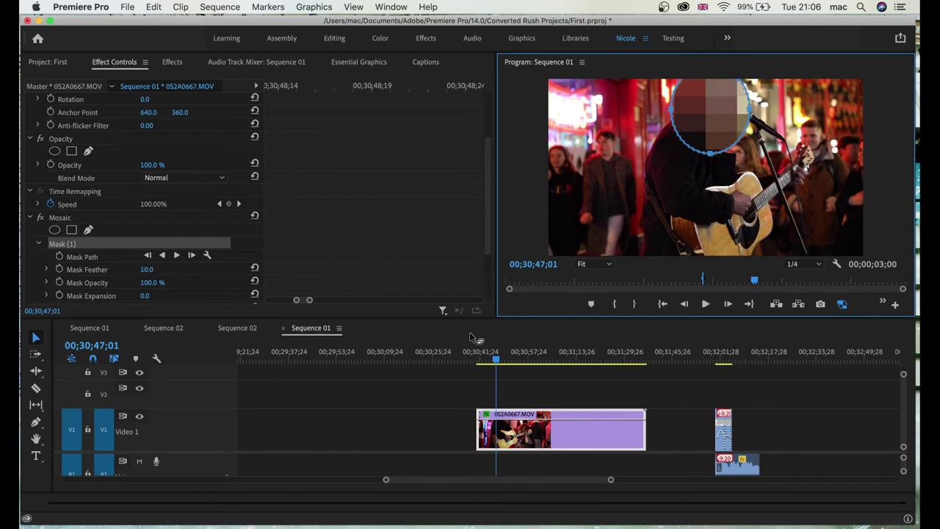
pyautogui.click(492, 361)
pyautogui.moveTo(491, 361); pyautogui.dragTo(477, 361)
pyautogui.moveTo(703, 127)
pyautogui.mouseDown()
pyautogui.moveTo(697, 138)
pyautogui.moveTo(699, 96)
pyautogui.moveTo(693, 119)
pyautogui.moveTo(729, 126)
pyautogui.moveTo(685, 116)
pyautogui.moveTo(695, 110)
pyautogui.moveTo(702, 120)
pyautogui.mouseUp()
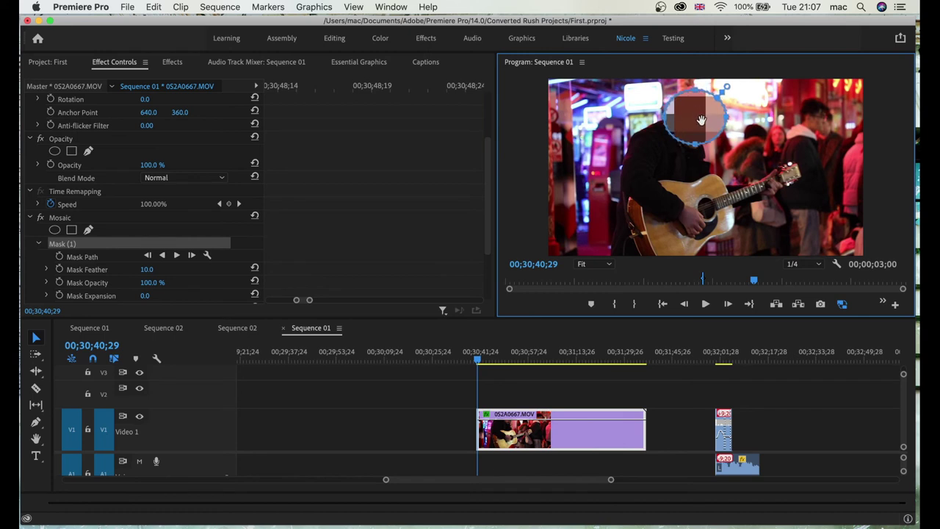
pyautogui.scroll(-5, 167, 213)
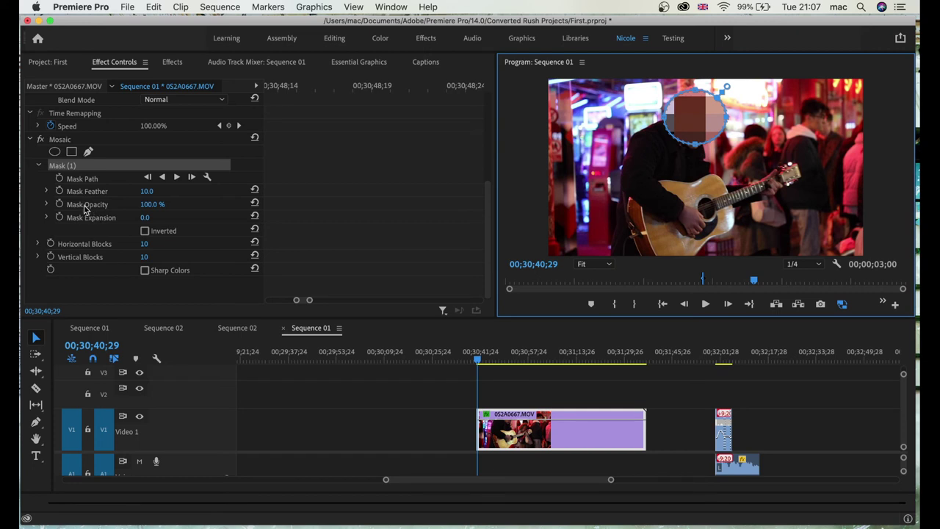
# Step: Lower Mask Opacity to 86% and set Mosaic to 47 horizontal and 31 vertical blocks
pyautogui.click(146, 207)
pyautogui.moveTo(150, 204); pyautogui.dragTo(163, 205)
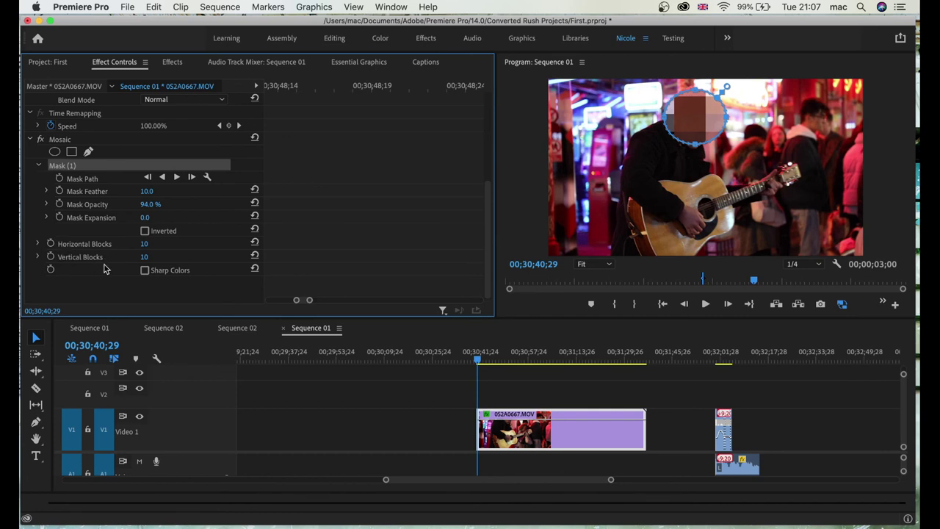
pyautogui.moveTo(143, 245); pyautogui.dragTo(160, 257)
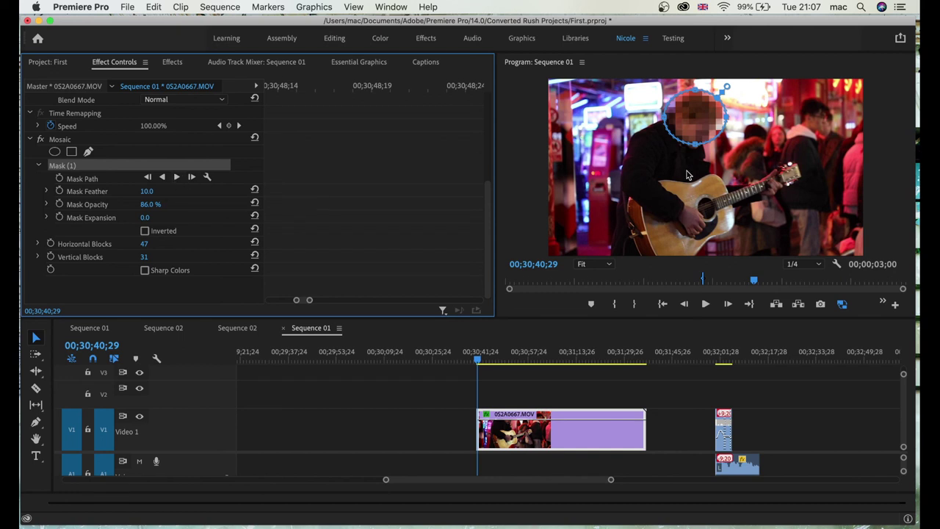
# Step: Deselect the mask via the Time Remapping row to preview the pixelated face without its outline
pyautogui.click(534, 162)
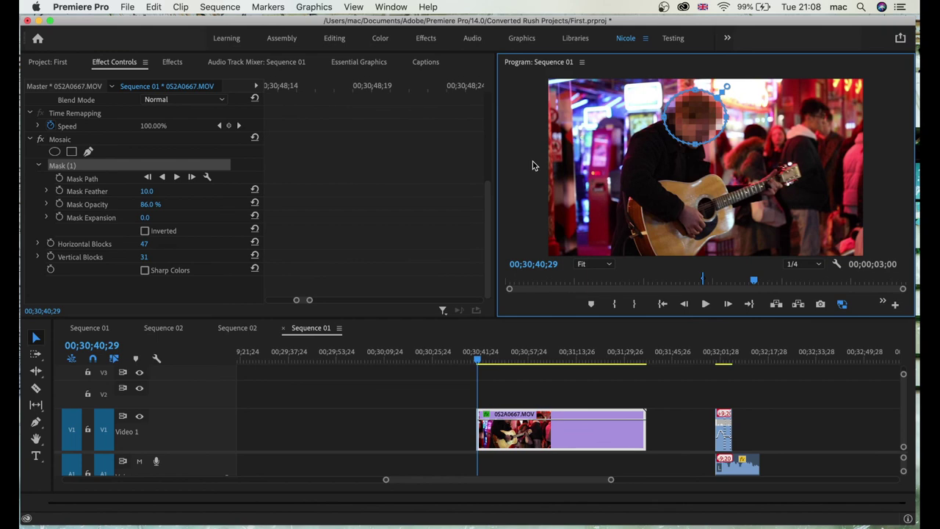
pyautogui.click(319, 372)
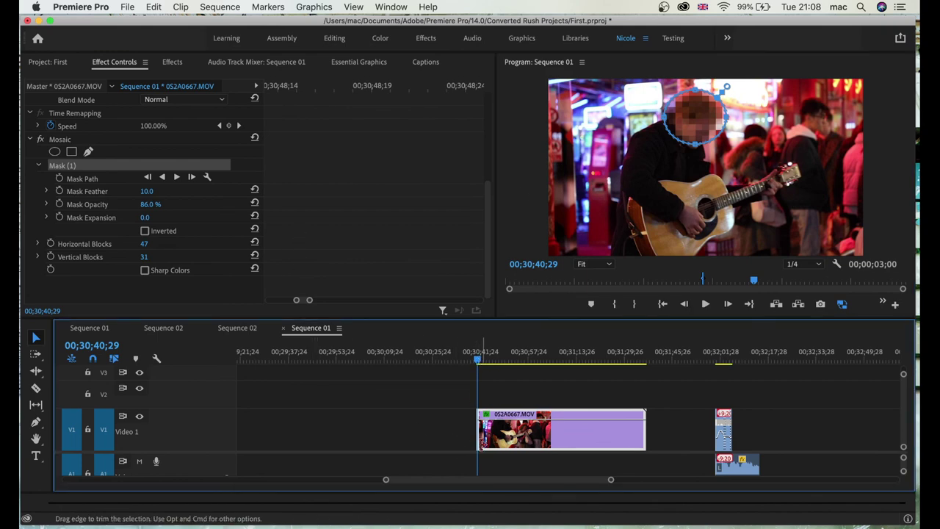
pyautogui.click(80, 115)
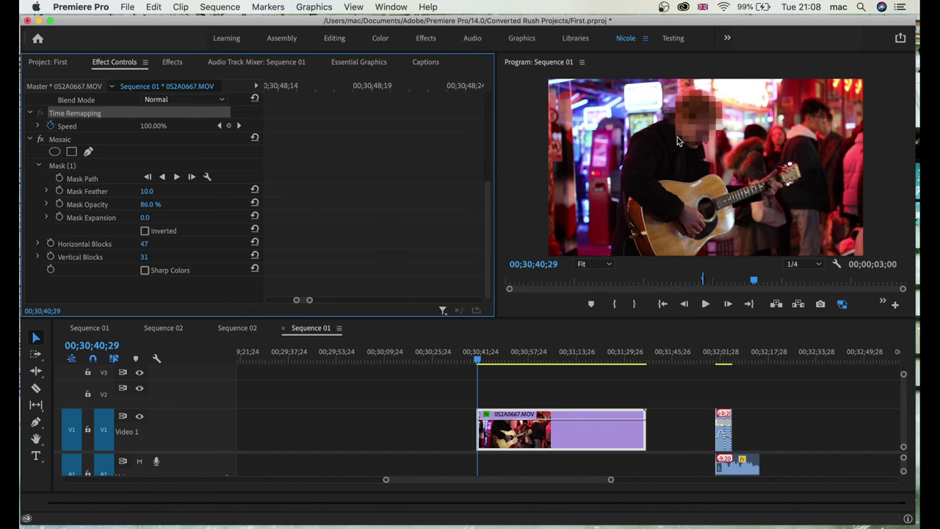
pyautogui.click(570, 320)
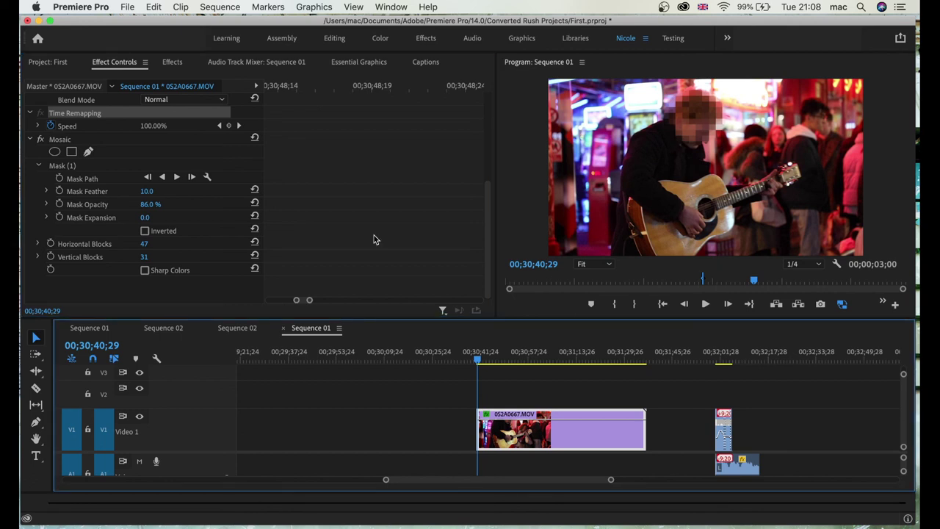